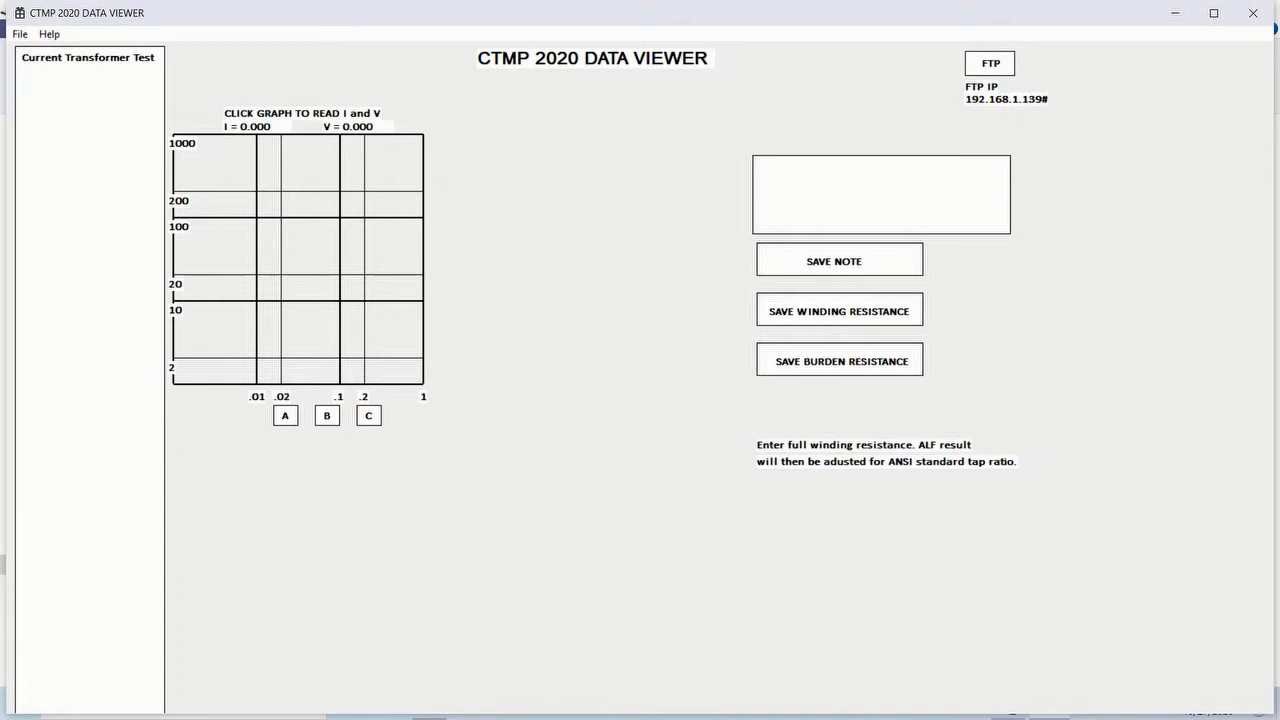
- Open the CTMPDATA test file from the USB drive
{"action": "left_click", "coordinate": [20, 34]}
{"action": "left_click", "coordinate": [20, 34]}
{"action": "left_click", "coordinate": [20, 34]}
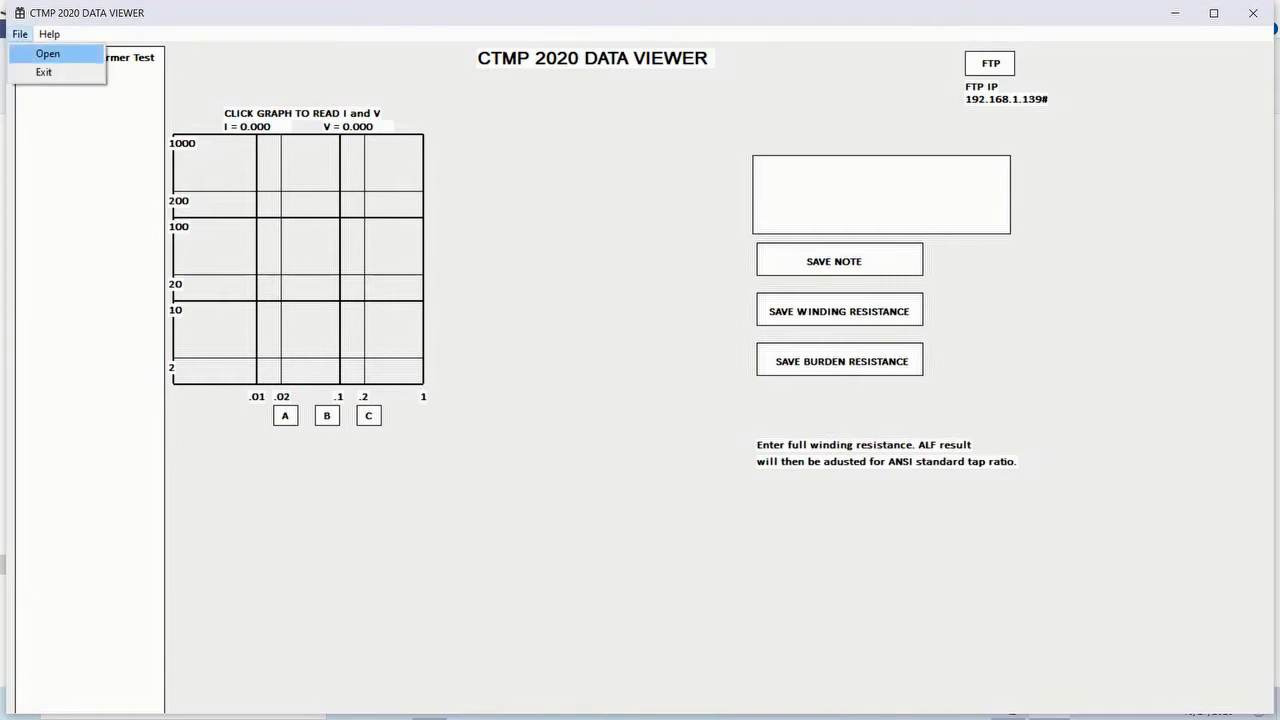
{"action": "left_click", "coordinate": [47, 53]}
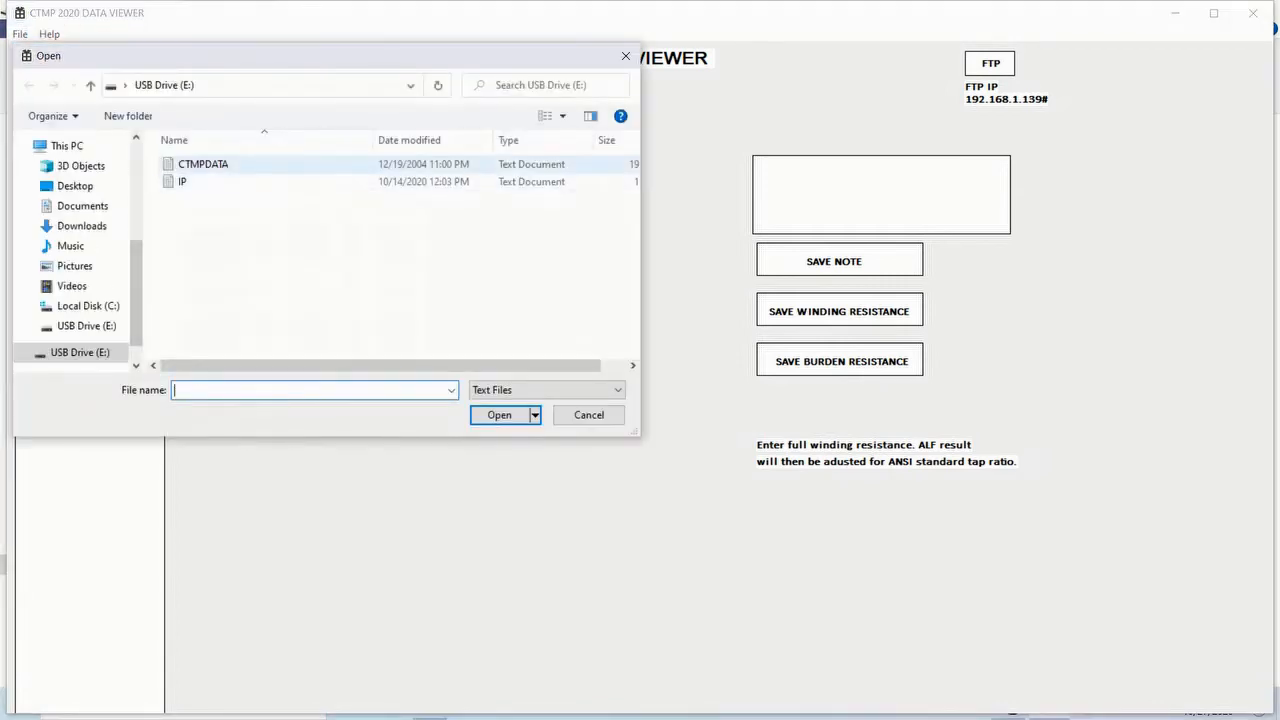
{"action": "double_click", "coordinate": [203, 164]}
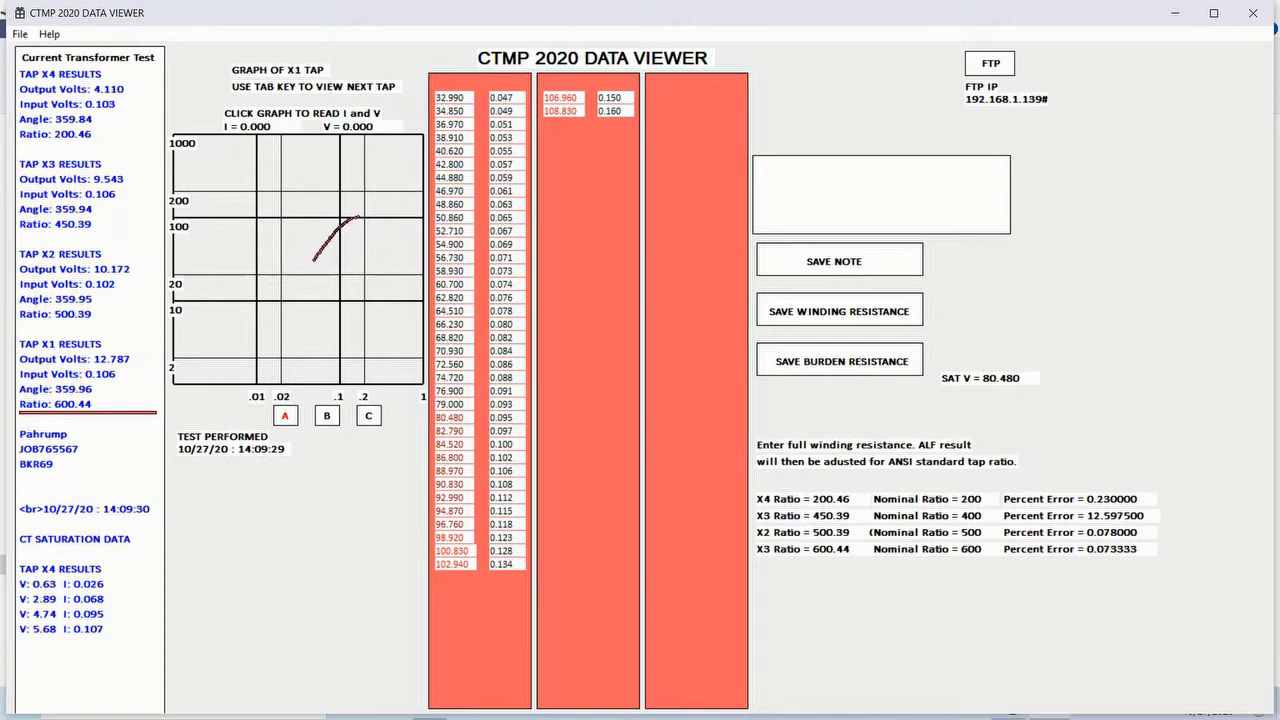
- Cycle through the saturation graphs and data tables of each transformer tap
{"action": "key", "text": "Tab"}
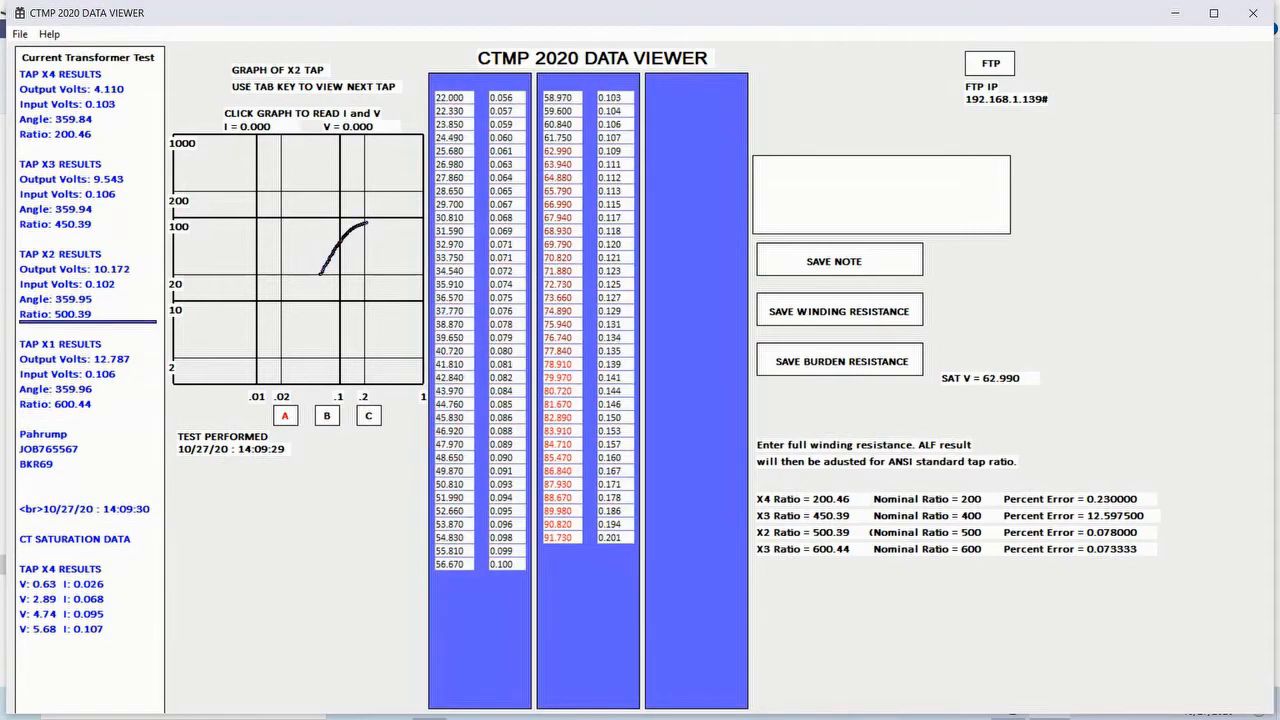
{"action": "key", "text": "Tab"}
{"action": "key", "text": "Tab"}
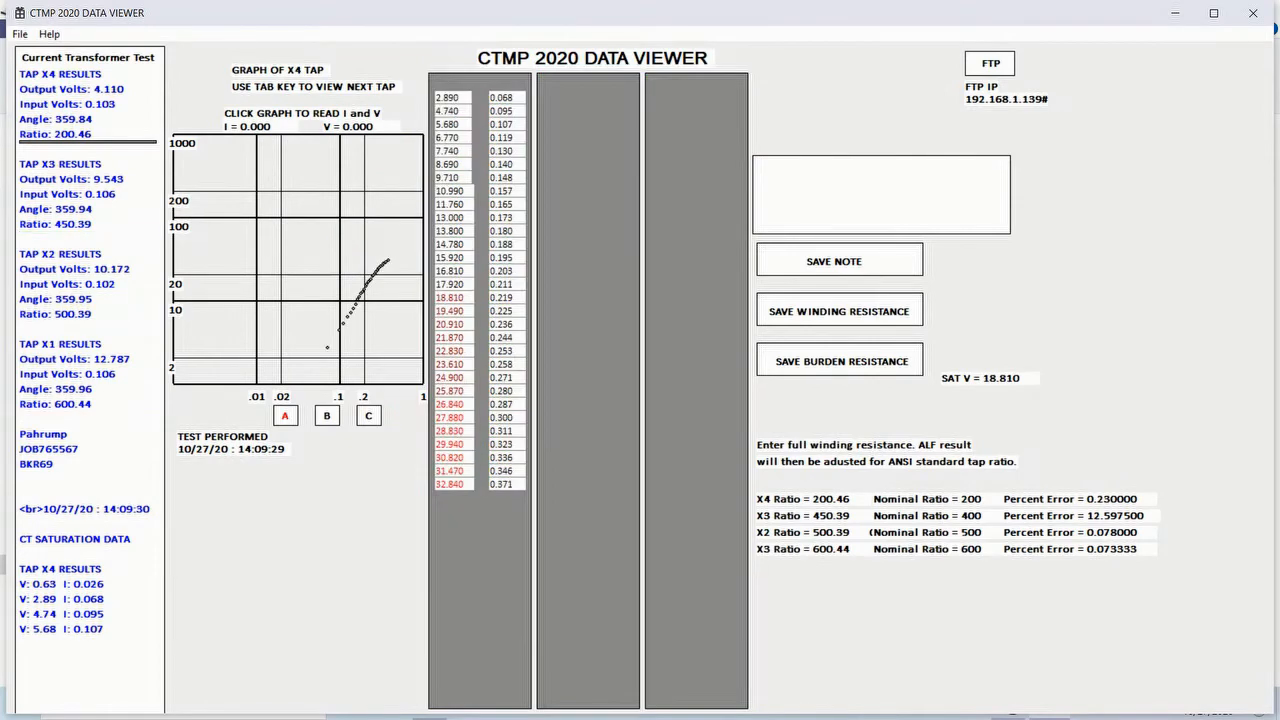
{"action": "key", "text": "Tab"}
{"action": "key", "text": "Tab"}
{"action": "key", "text": "Tab"}
{"action": "key", "text": "Tab"}
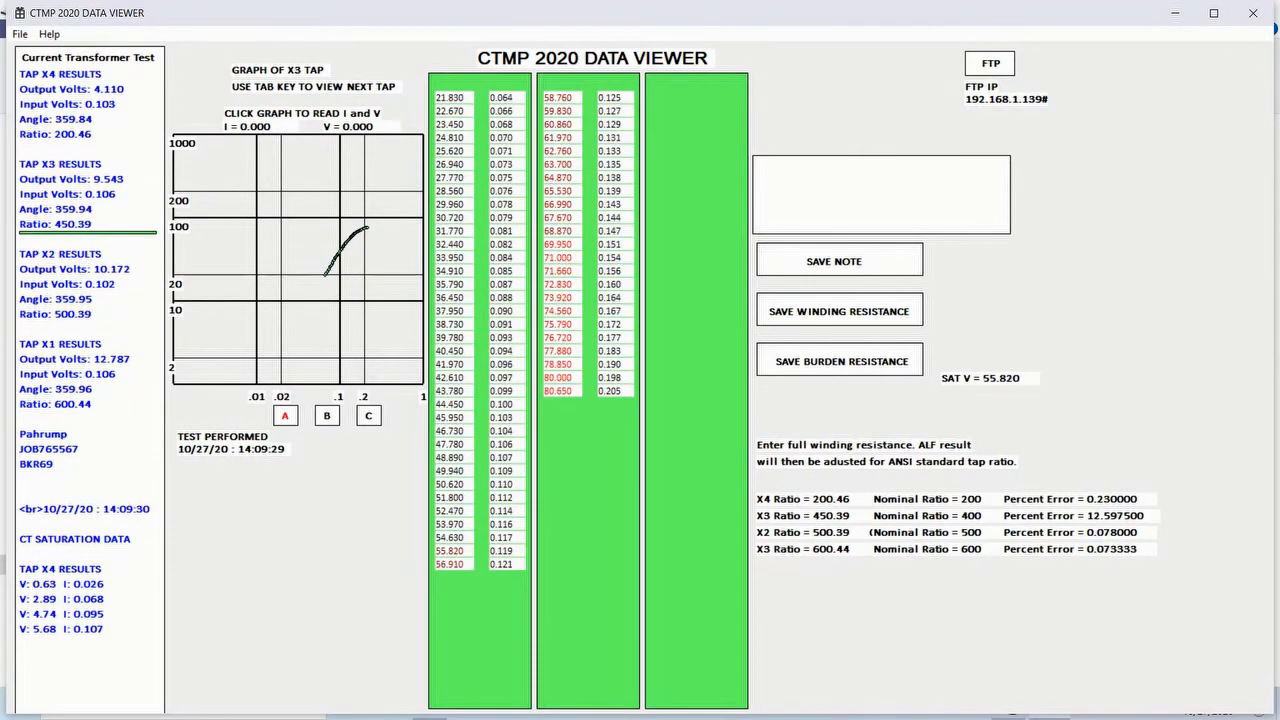
{"action": "key", "text": "Tab"}
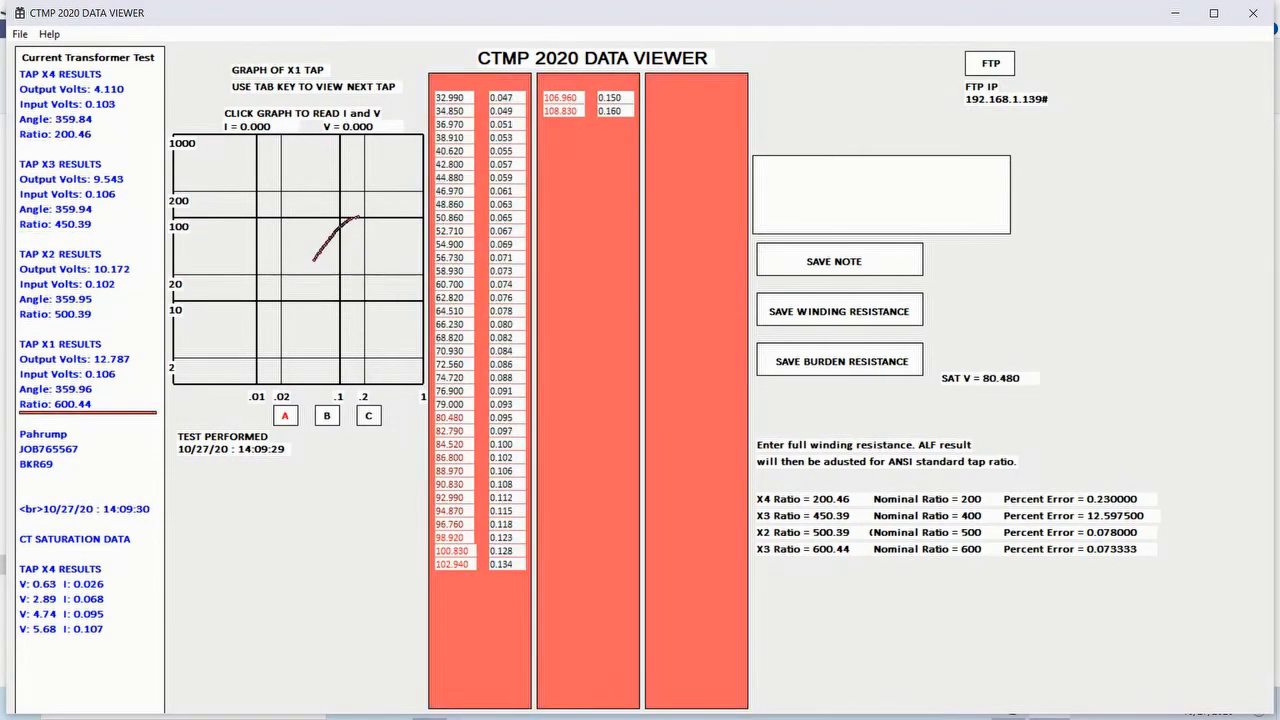
{"action": "key", "text": "Tab"}
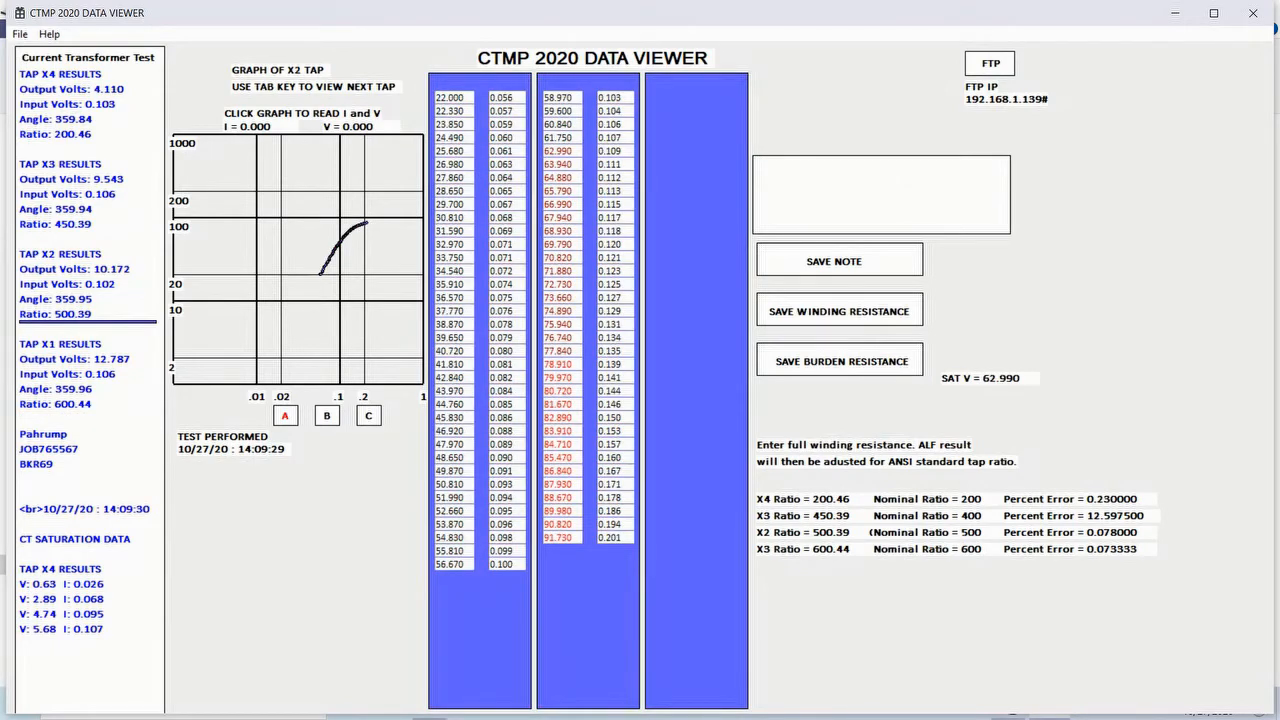
- Read I and V off the graph and switch between test records A, B and C, returning to A
{"action": "left_click", "coordinate": [362, 223]}
{"action": "left_click", "coordinate": [326, 417]}
{"action": "left_click", "coordinate": [375, 414]}
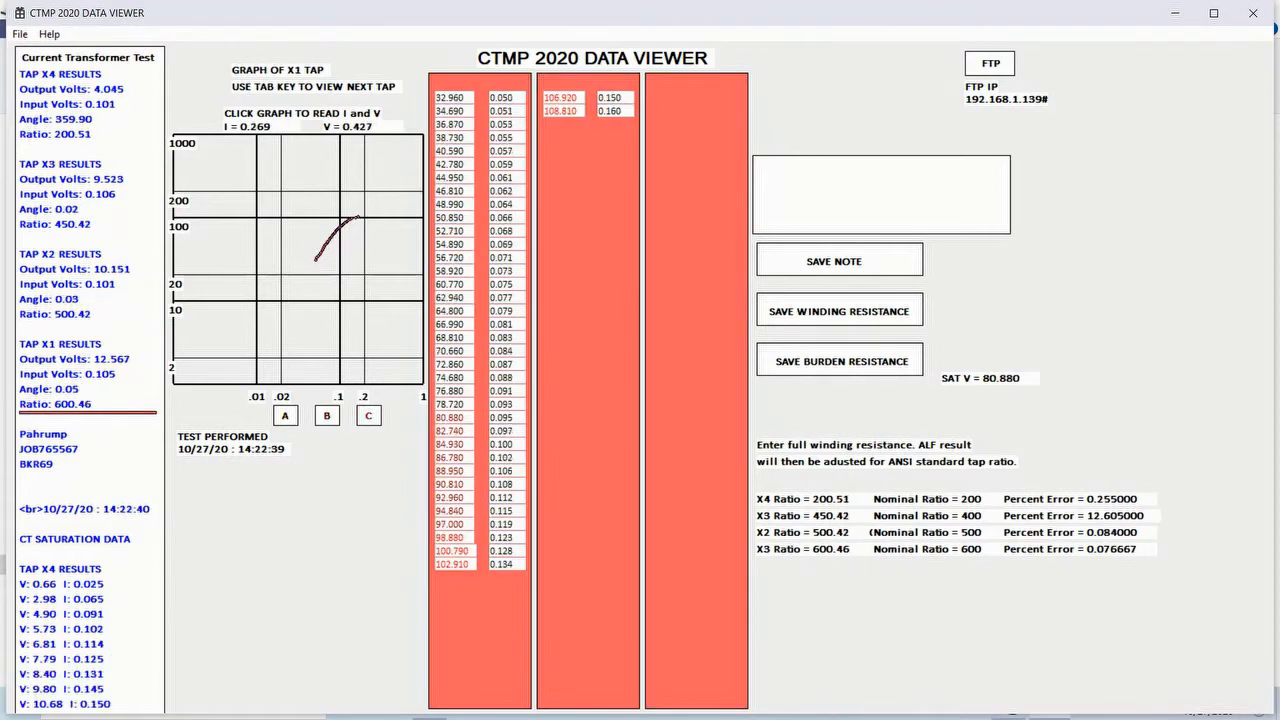
{"action": "left_click", "coordinate": [323, 415]}
{"action": "left_click", "coordinate": [285, 414]}
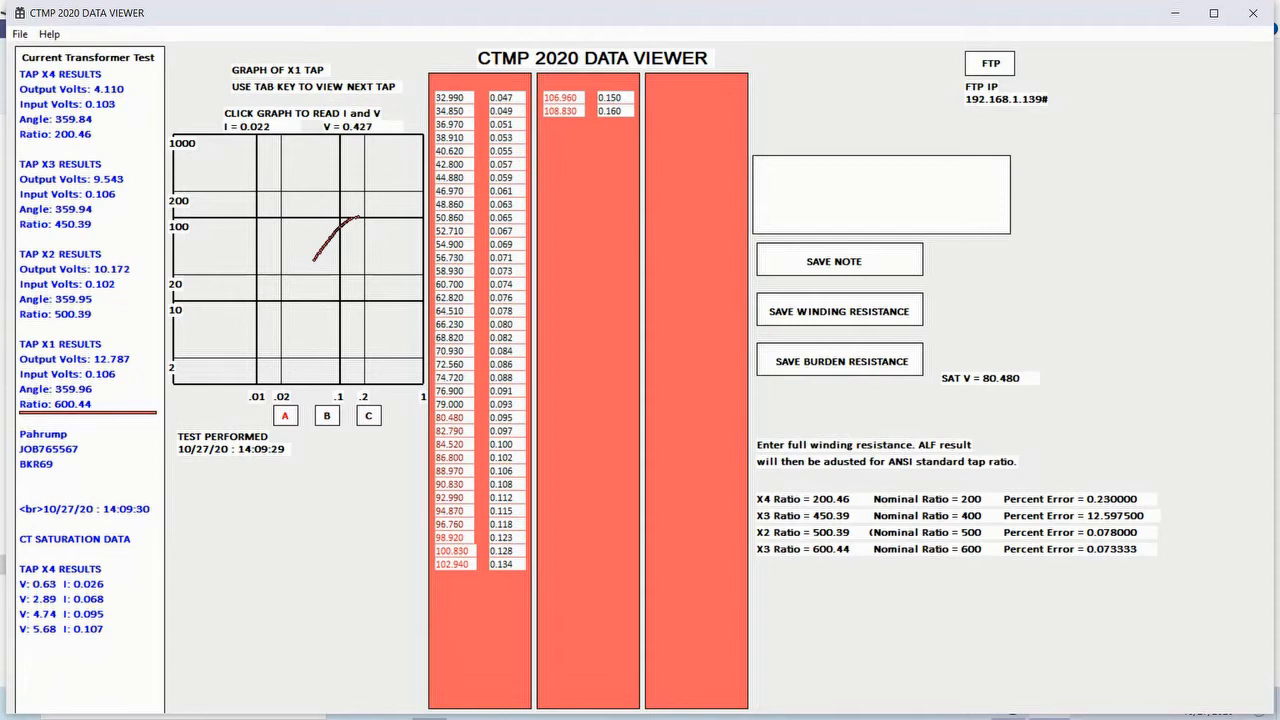
- Enter the note "Breaker 12 Main Pump" for the test and save it
{"action": "type", "text": "b"}
{"action": "key", "text": "BackSpace"}
{"action": "type", "text": "b"}
{"action": "key", "text": "BackSpace"}
{"action": "type", "text": "Breaker 12 Main Pump"}
{"action": "left_click", "coordinate": [834, 259]}
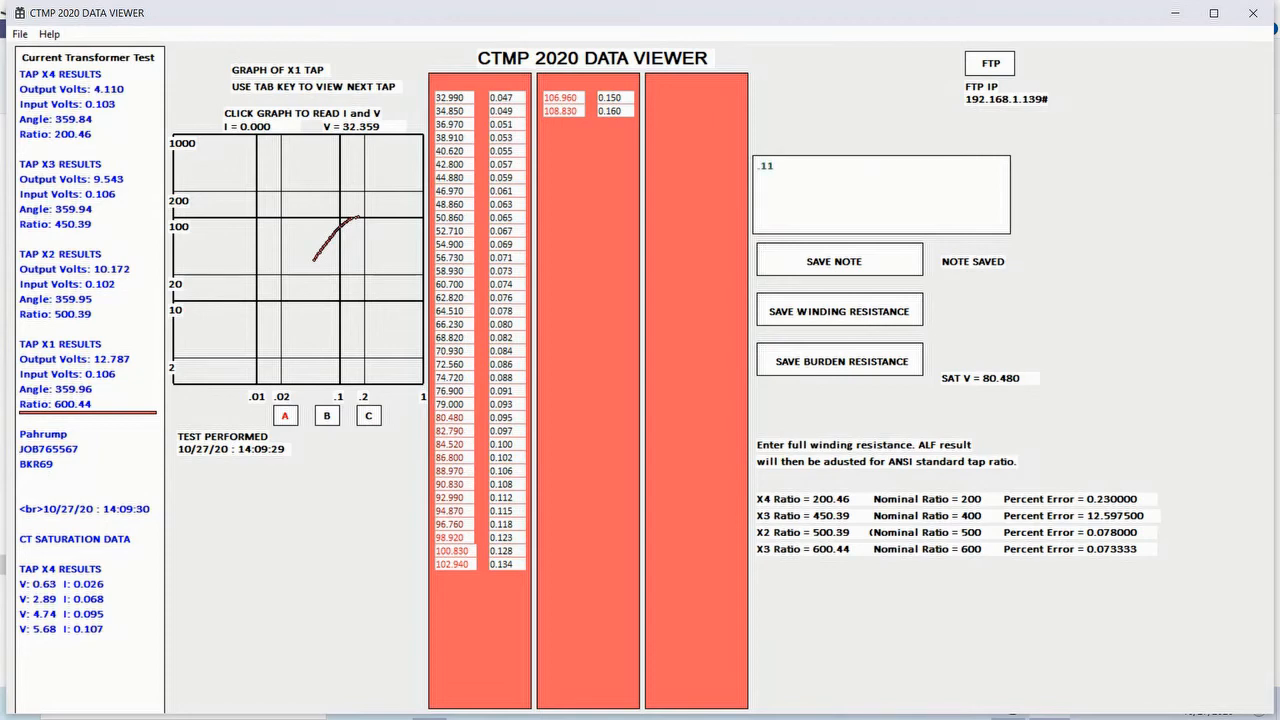
- Save a winding resistance of 0.110 and a burden resistance of 0.3
{"action": "left_click", "coordinate": [839, 312]}
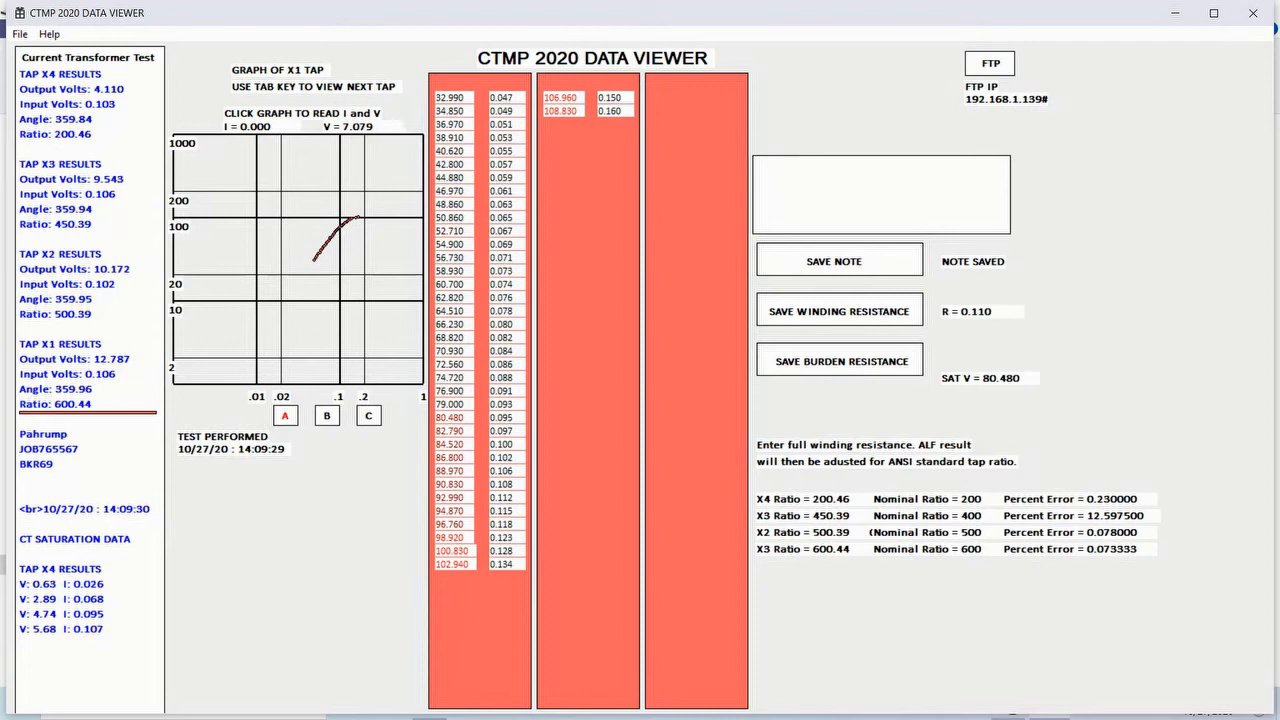
{"action": "type", "text": ".3"}
{"action": "left_click", "coordinate": [839, 359]}
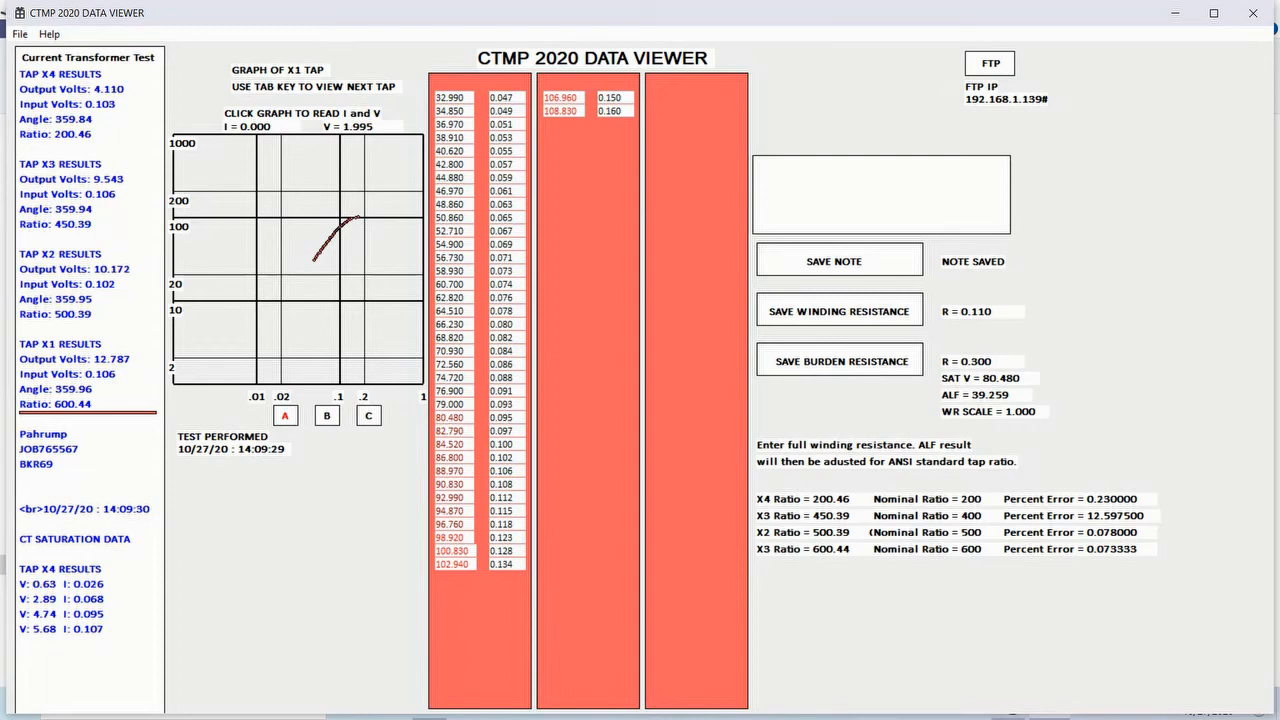
- Step through the tap graphs again to review the results
{"action": "key", "text": "Tab"}
{"action": "key", "text": "Tab"}
{"action": "key", "text": "Tab"}
{"action": "key", "text": "Tab"}
{"action": "key", "text": "Tab"}
{"action": "key", "text": "Tab"}
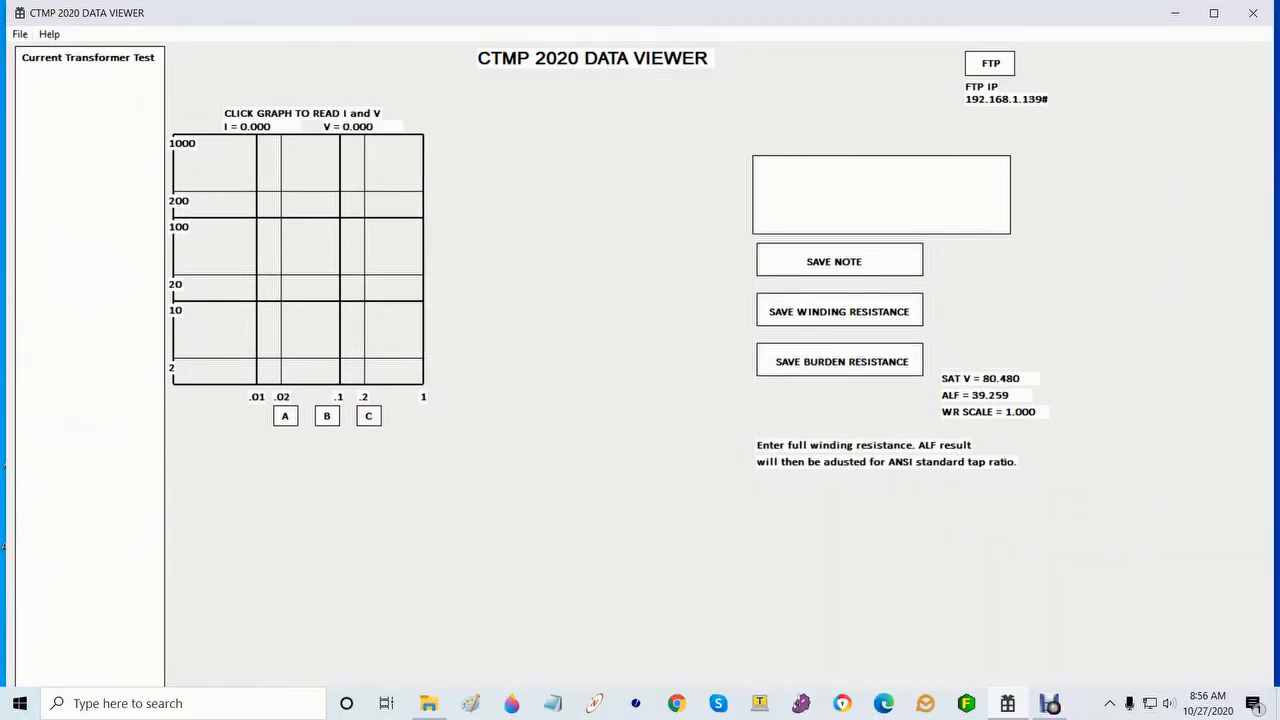
- Reopen the CTMPDATA file to check the saved note and resistance values
{"action": "left_click", "coordinate": [20, 34]}
{"action": "left_click", "coordinate": [48, 53]}
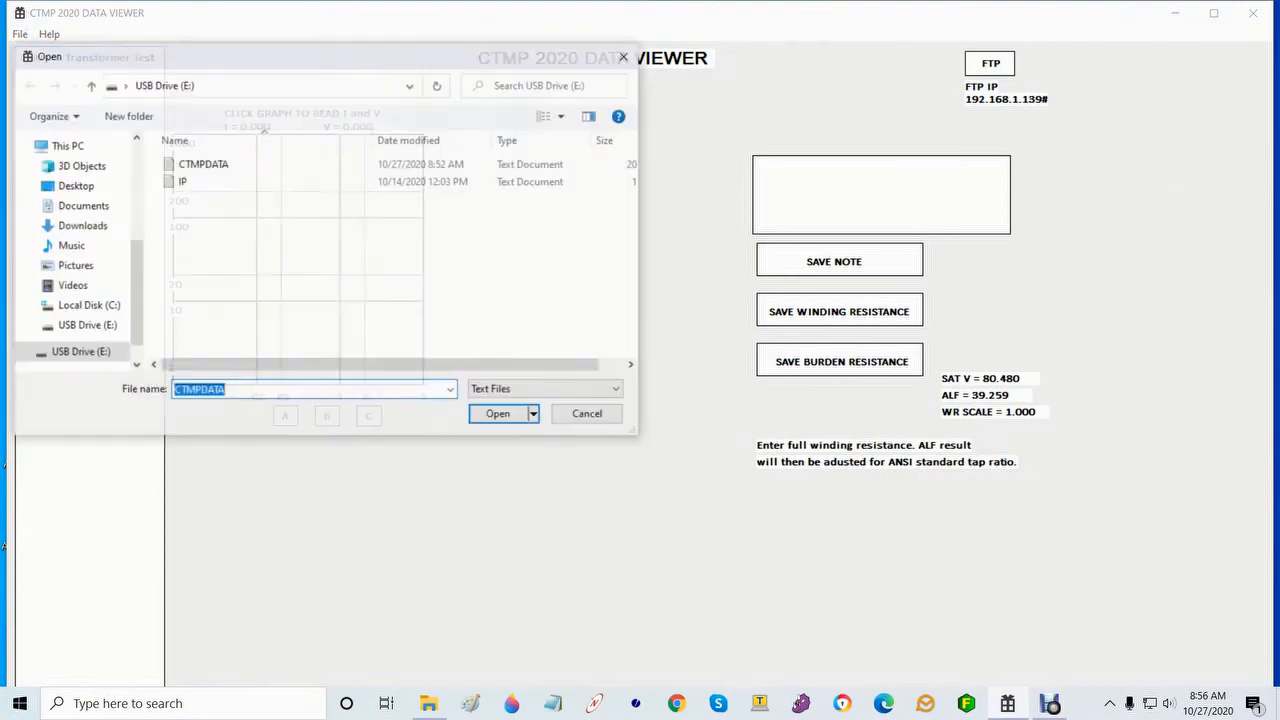
{"action": "double_click", "coordinate": [203, 164]}
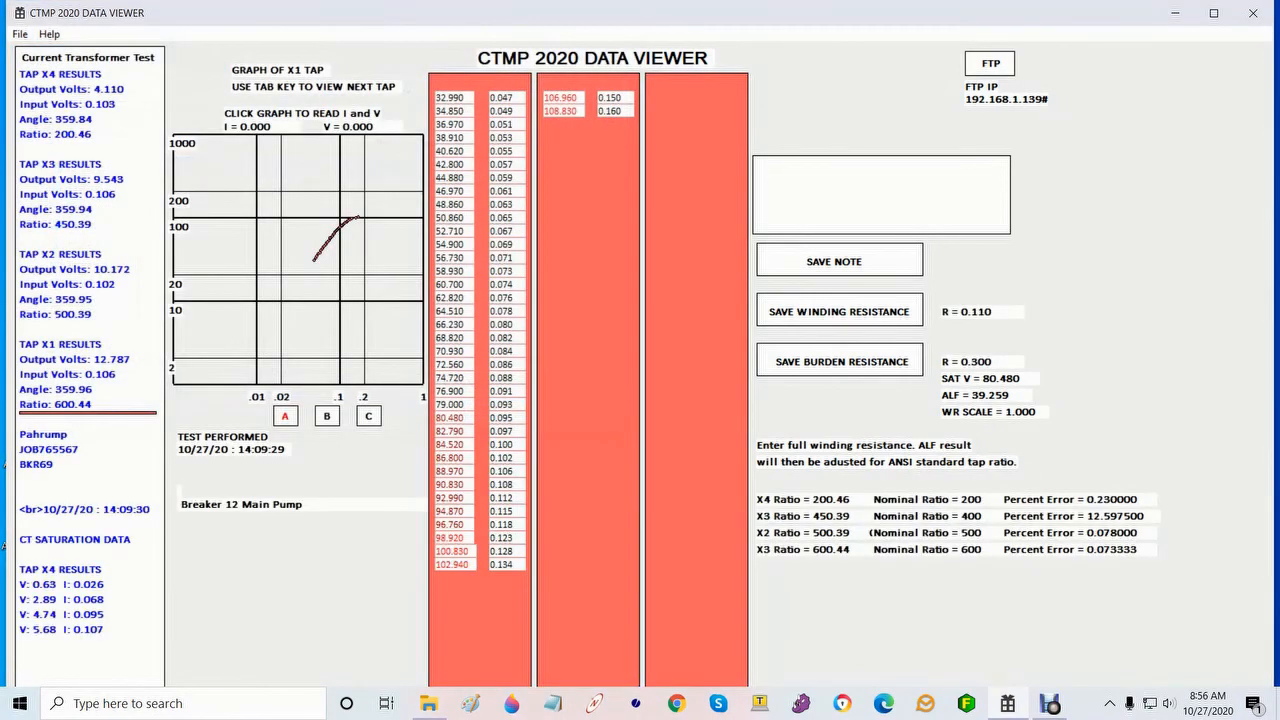